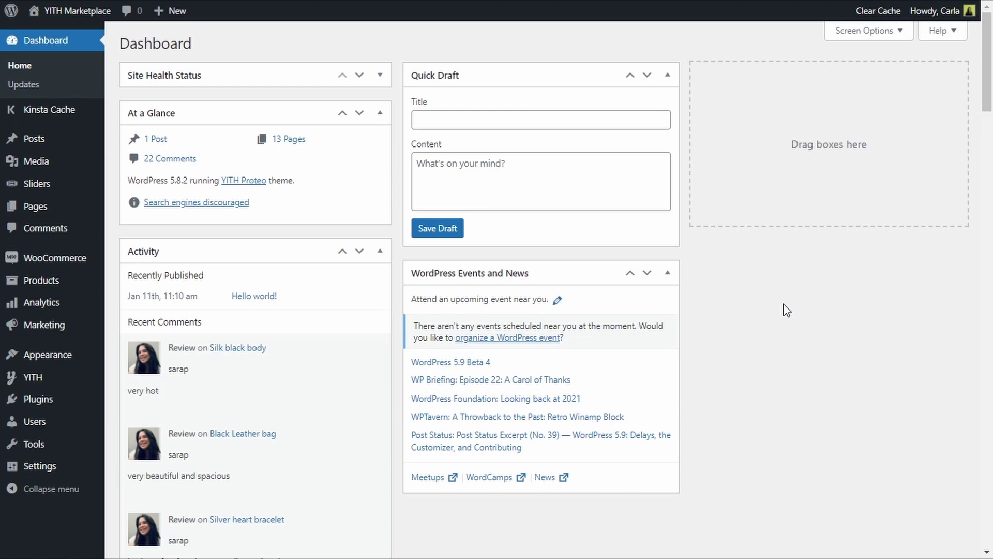
Open the Points and Rewards Levels & Badges settings and start creating a new level
{"action": "mouse_move", "coordinate": [83, 377]}
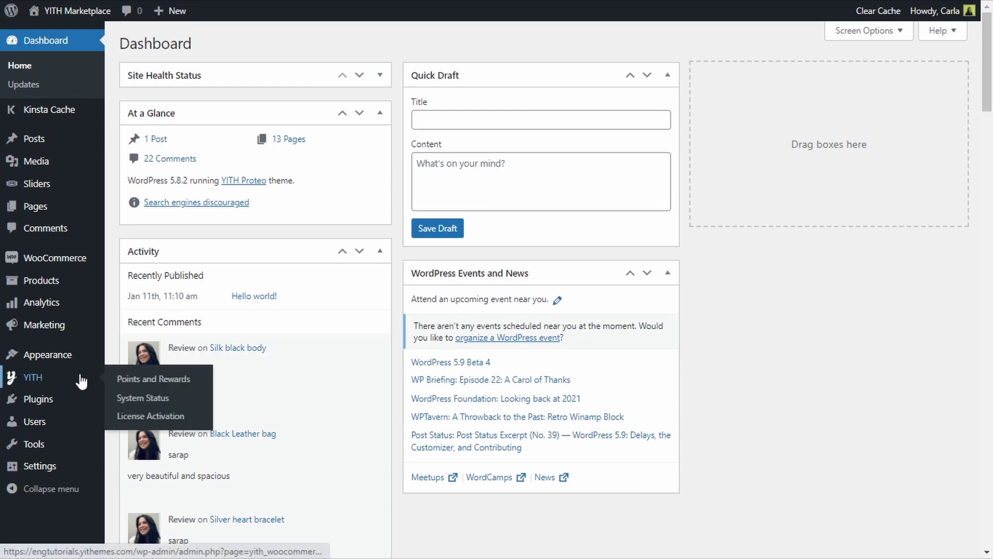
{"action": "left_click", "coordinate": [147, 383]}
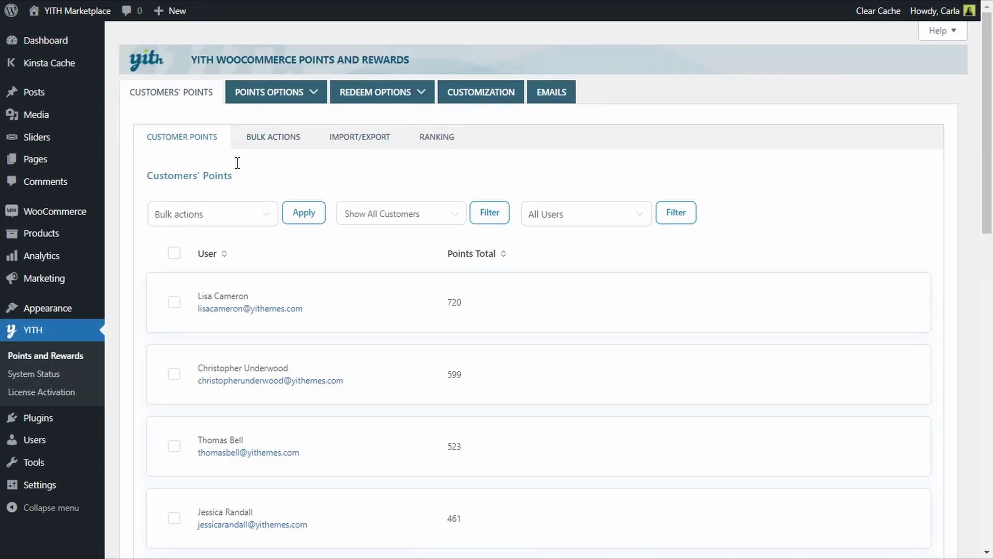
{"action": "mouse_move", "coordinate": [288, 97]}
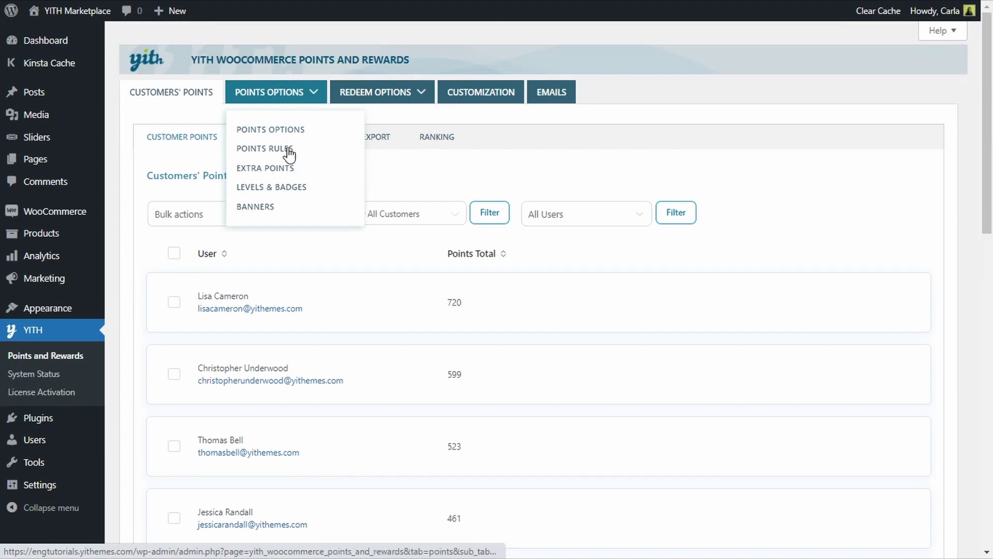
{"action": "left_click", "coordinate": [280, 188]}
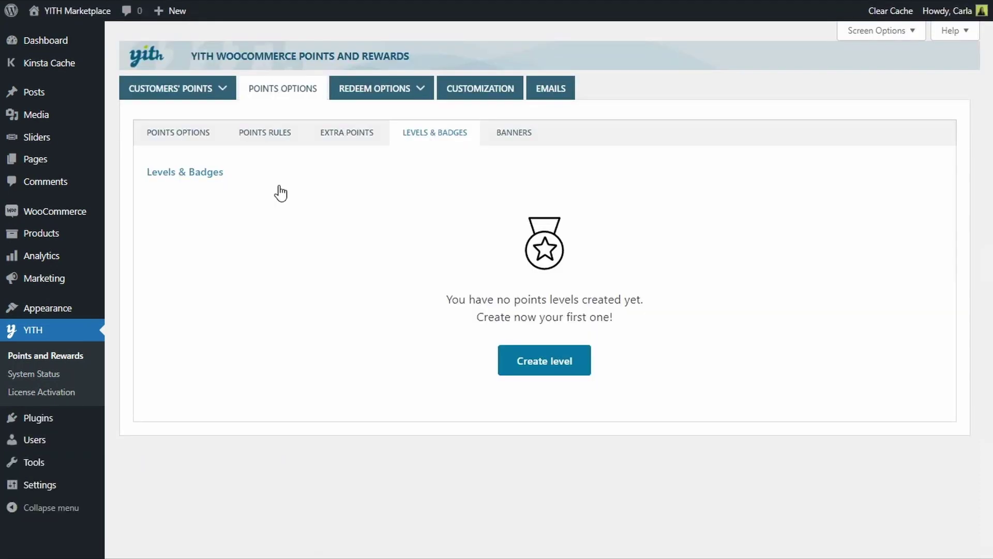
{"action": "left_click", "coordinate": [546, 374]}
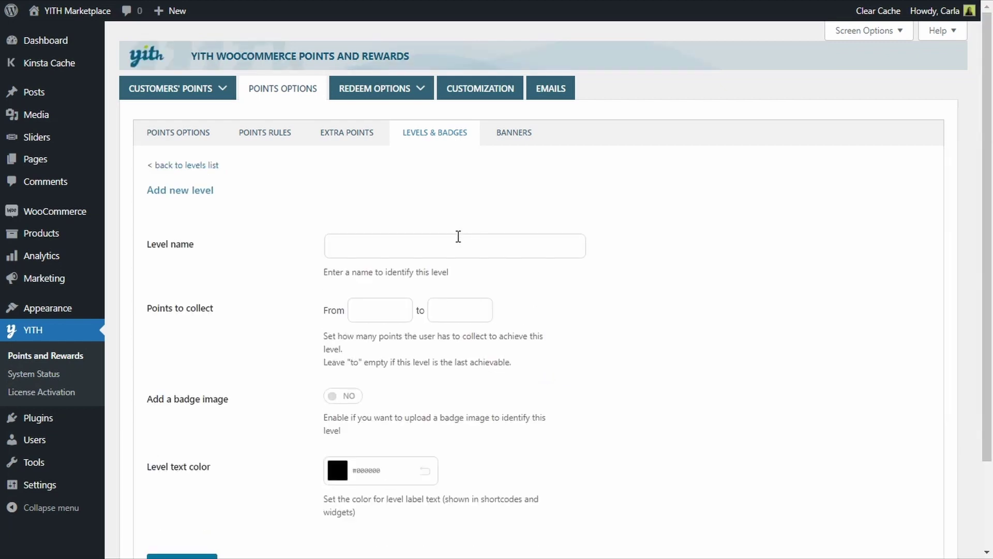
Name the new level Bronze and set its points range from 0 to 199
{"action": "left_click", "coordinate": [458, 238]}
{"action": "type", "text": "Bronze"}
{"action": "left_click", "coordinate": [356, 314]}
{"action": "type", "text": "1"}
{"action": "left_click", "coordinate": [466, 310]}
{"action": "type", "text": "199"}
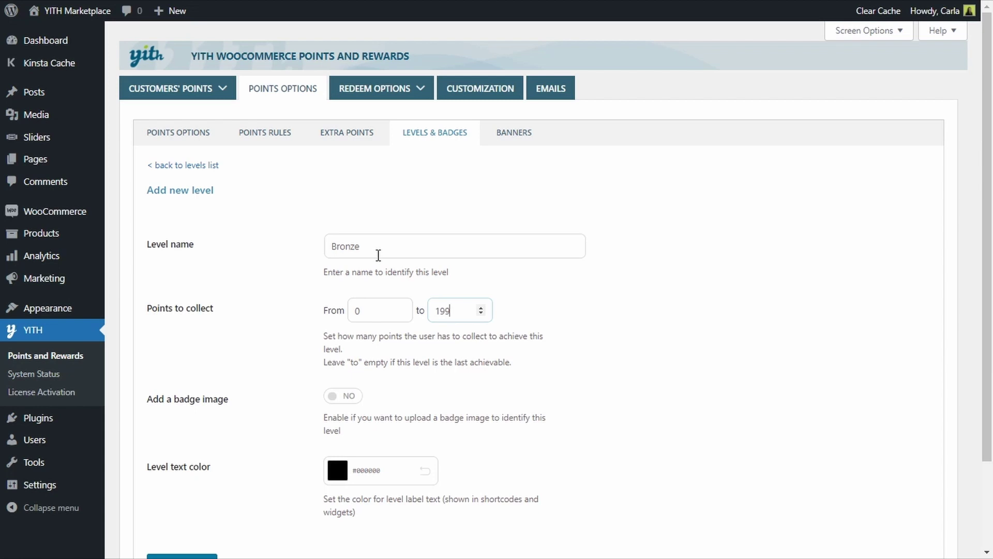
{"action": "scroll", "coordinate": [377, 255], "scroll_direction": "down", "scroll_amount": 2}
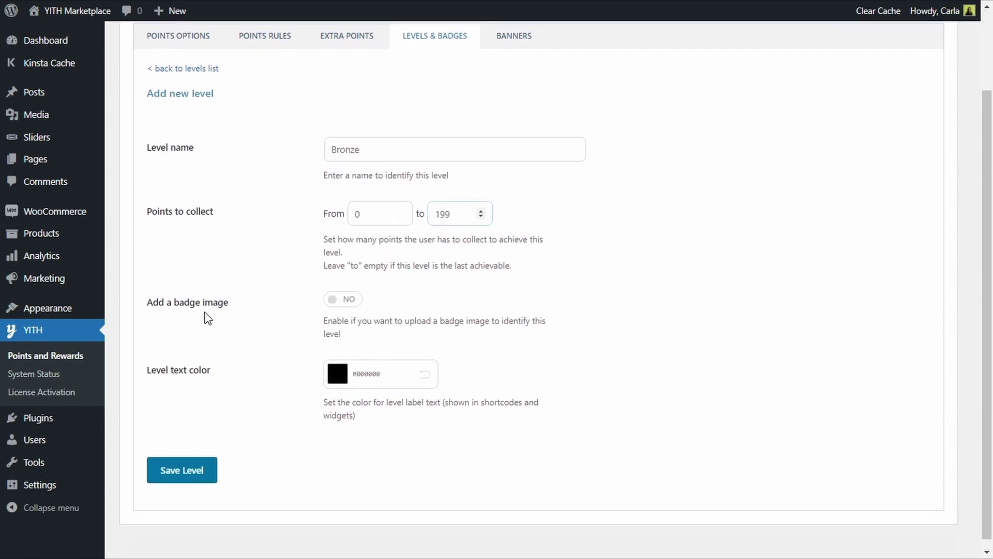
Enable a badge image for the level and choose the bronze badge from the media library
{"action": "left_click", "coordinate": [346, 305]}
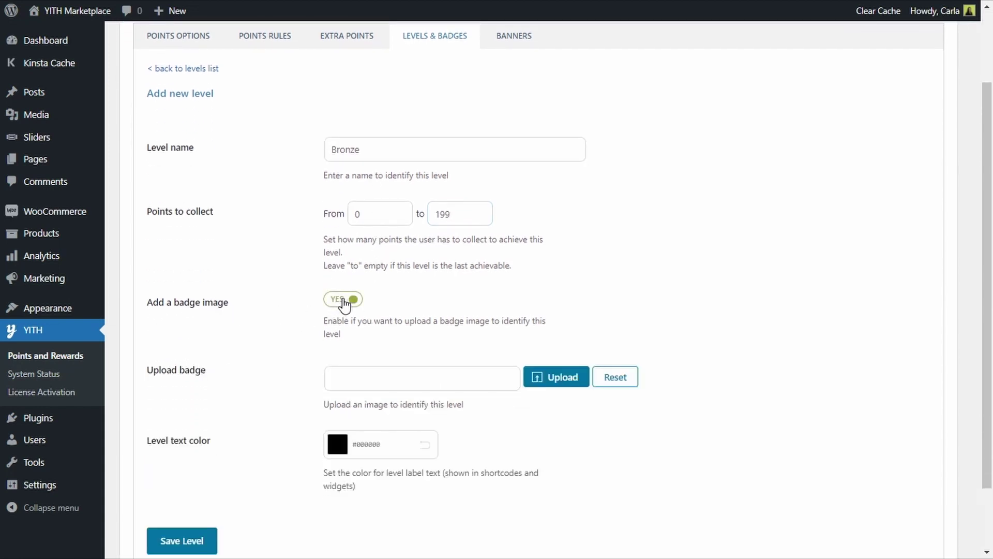
{"action": "left_click", "coordinate": [553, 380]}
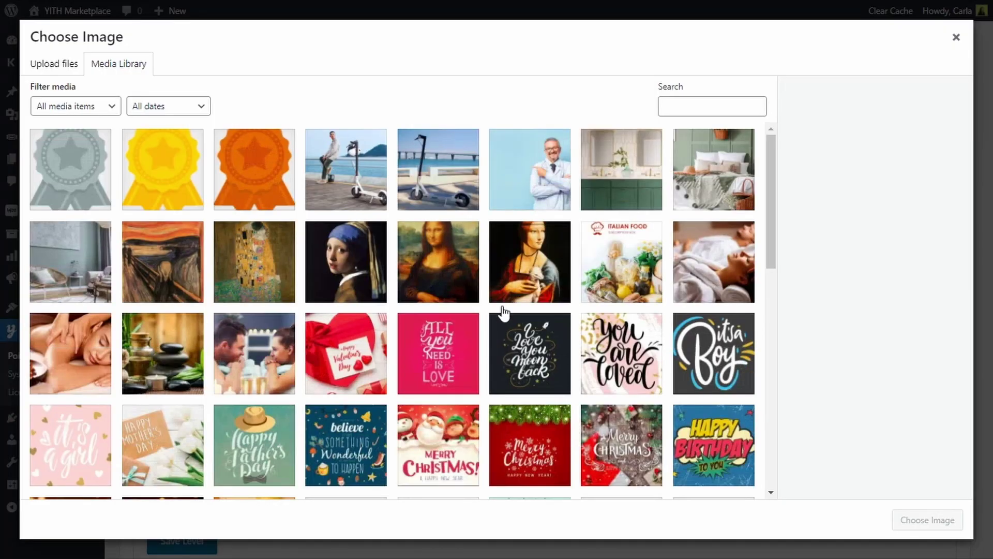
{"action": "left_click", "coordinate": [257, 190]}
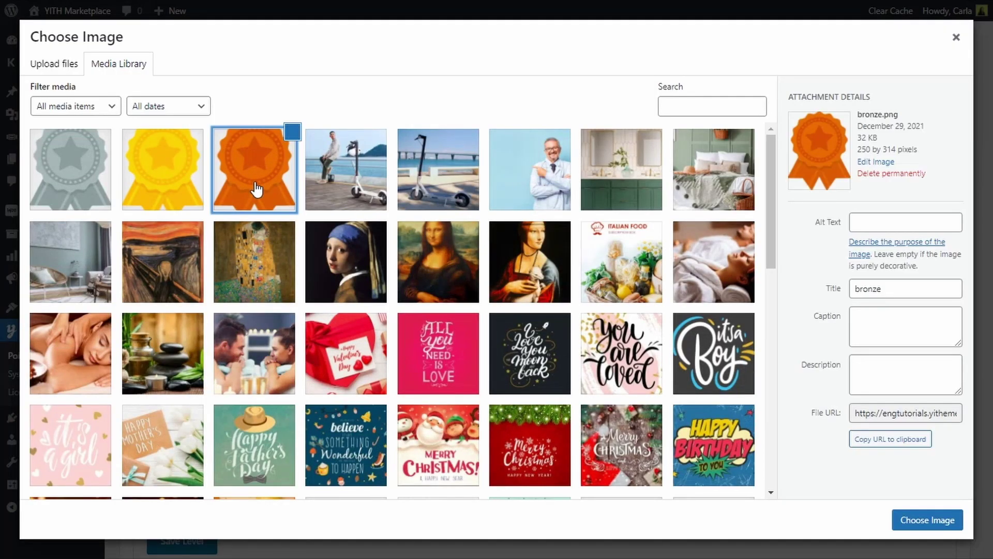
{"action": "left_click", "coordinate": [932, 521]}
{"action": "scroll", "coordinate": [922, 523], "scroll_direction": "down", "scroll_amount": 3}
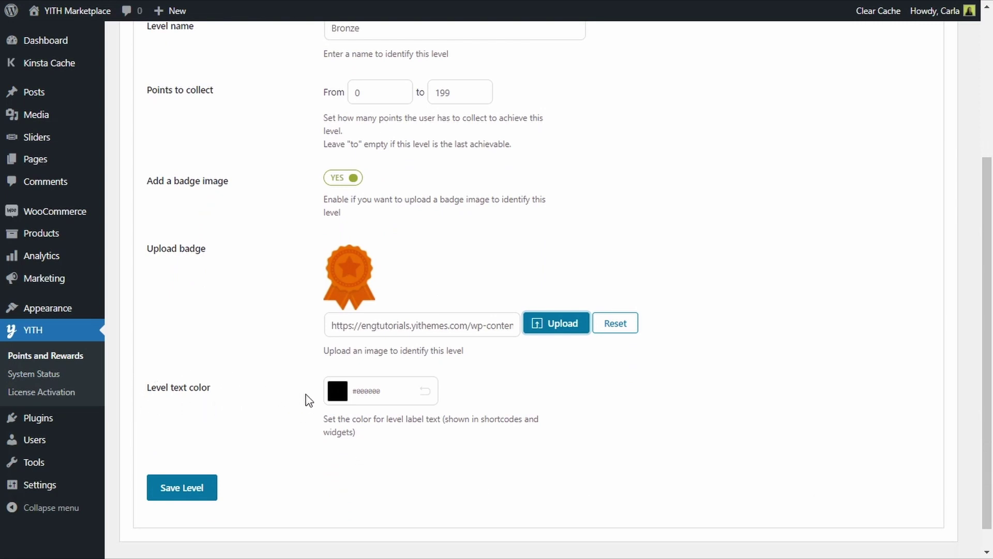
Set the level text colour to #f9603e, save the Bronze level, and return to the levels list
{"action": "left_click", "coordinate": [338, 390]}
{"action": "left_click_drag", "start_coordinate": [444, 465], "coordinate": [446, 439]}
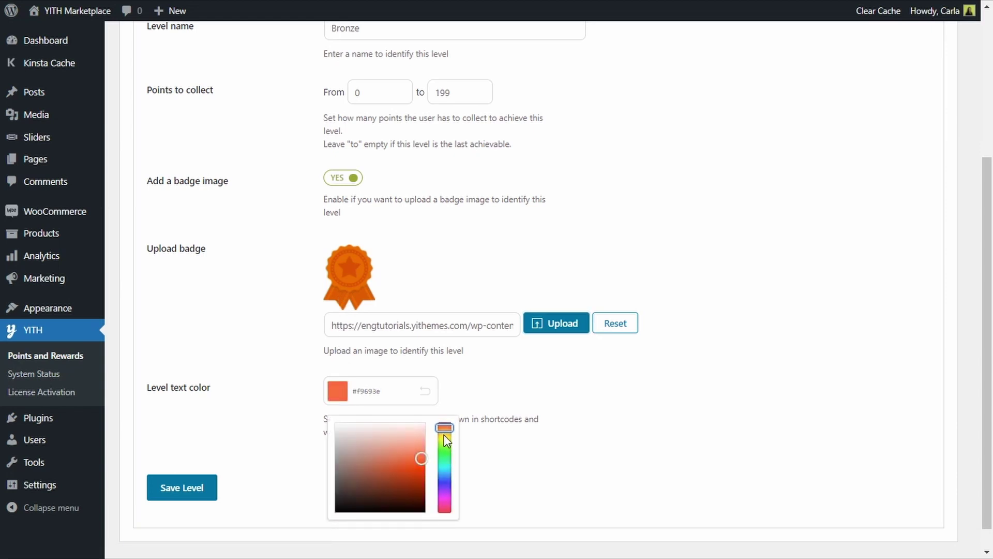
{"action": "left_click", "coordinate": [642, 420]}
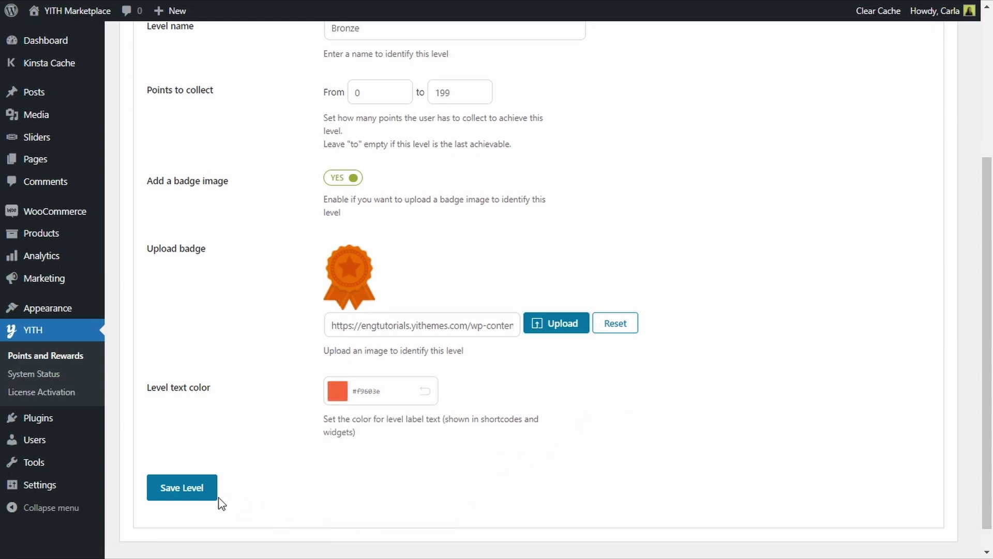
{"action": "left_click", "coordinate": [195, 496]}
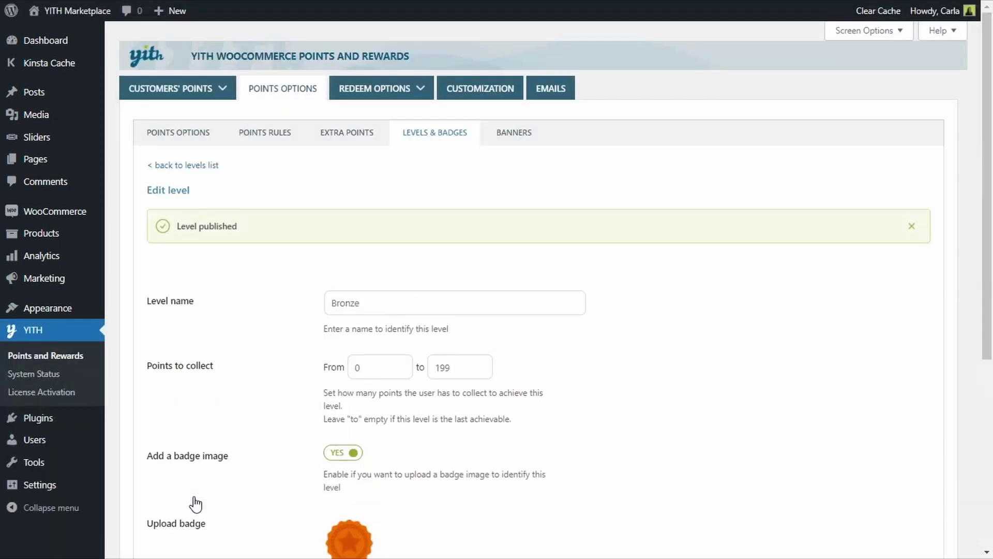
{"action": "left_click", "coordinate": [199, 172]}
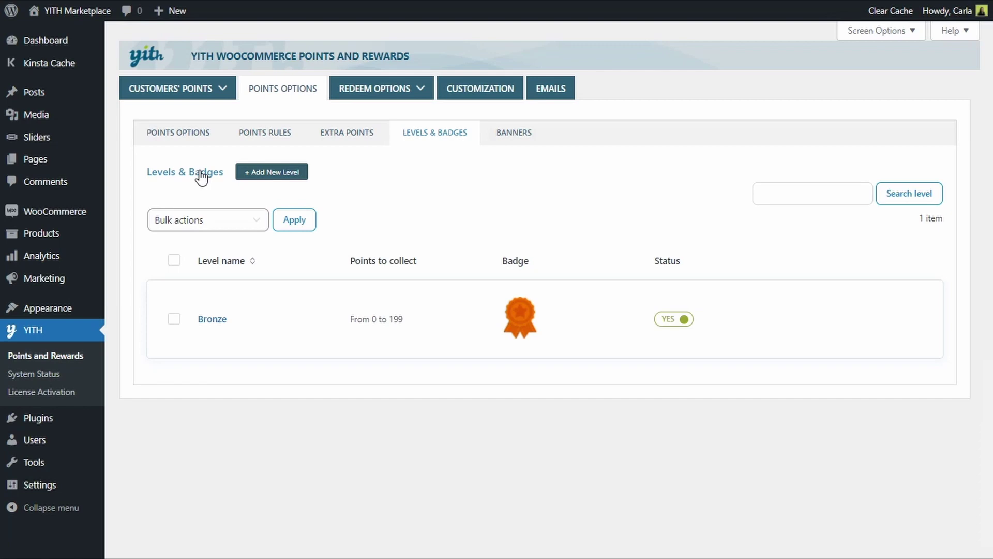
Add a Silver level covering 200–499 points with a badge image enabled, and save it
{"action": "left_click", "coordinate": [273, 172]}
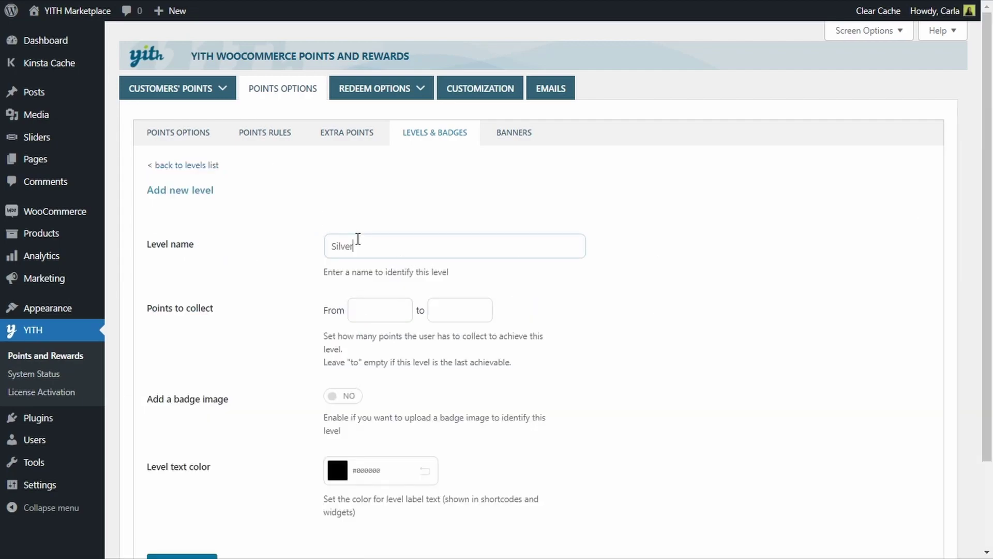
{"action": "left_click", "coordinate": [380, 310]}
{"action": "type", "text": "200"}
{"action": "key", "text": "Tab"}
{"action": "type", "text": "499"}
{"action": "left_click", "coordinate": [342, 395]}
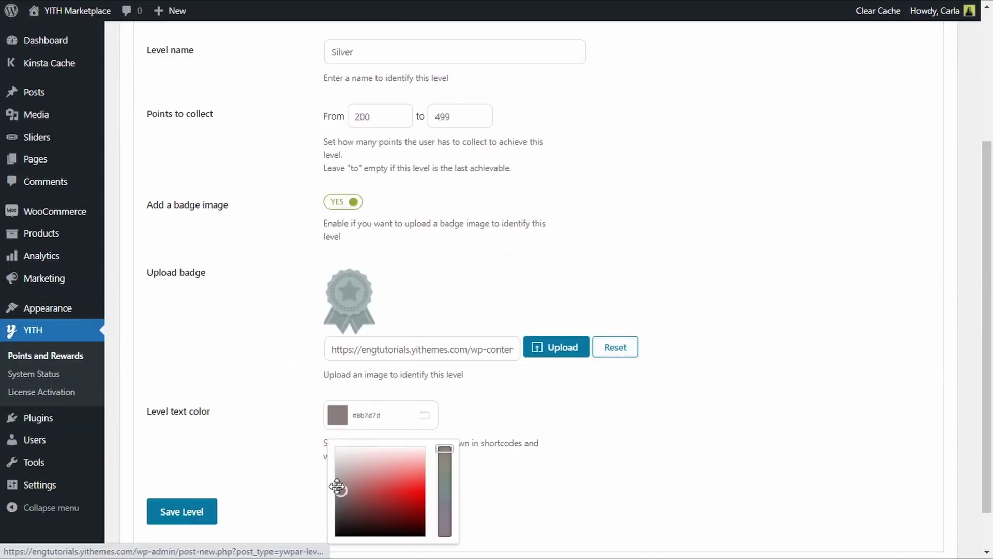
{"action": "scroll", "coordinate": [337, 486], "scroll_direction": "down", "scroll_amount": 1}
{"action": "left_click", "coordinate": [184, 461]}
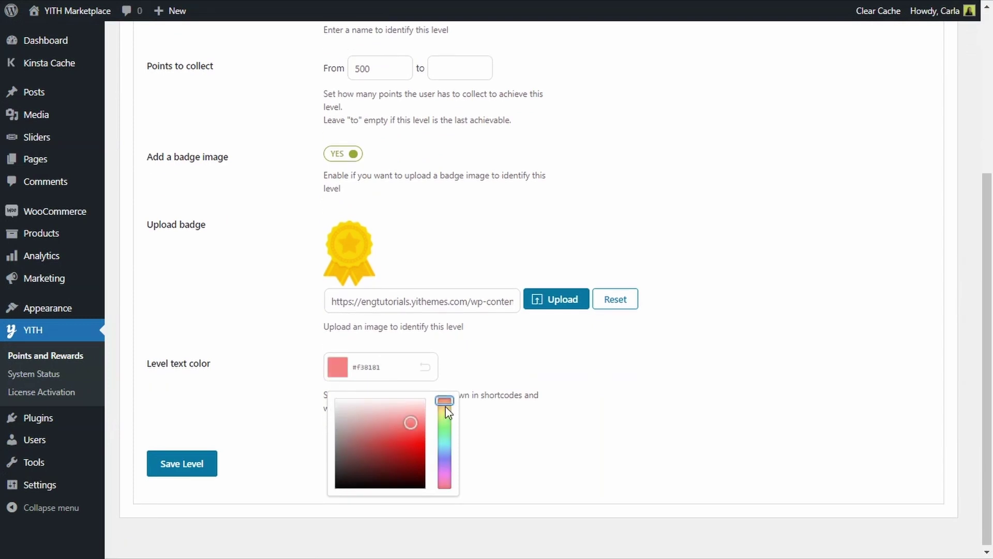
Give the Gold level, starting at 500 points, text colour #efb95b and save it
{"action": "left_click_drag", "start_coordinate": [444, 406], "coordinate": [526, 417]}
{"action": "left_click", "coordinate": [526, 417]}
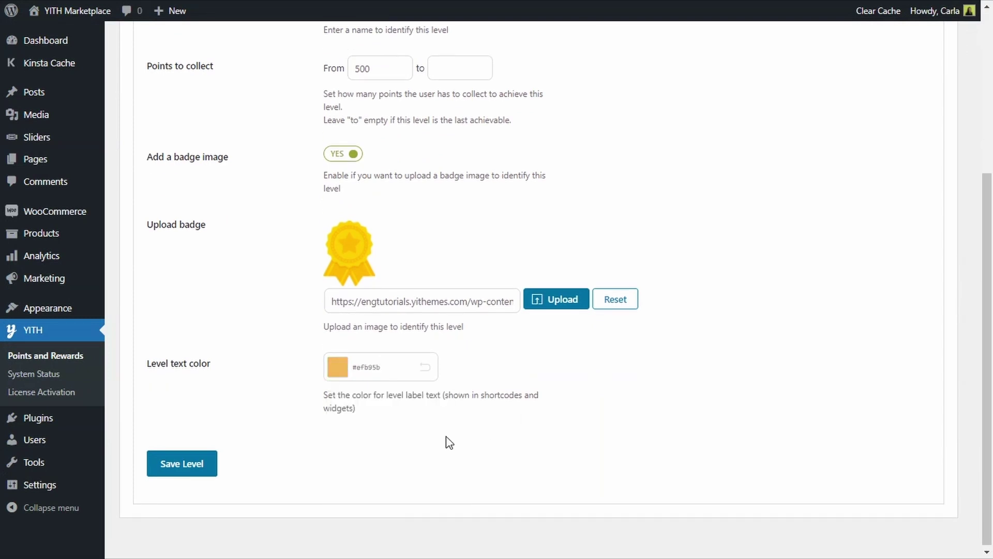
{"action": "scroll", "coordinate": [452, 412], "scroll_direction": "up", "scroll_amount": 2}
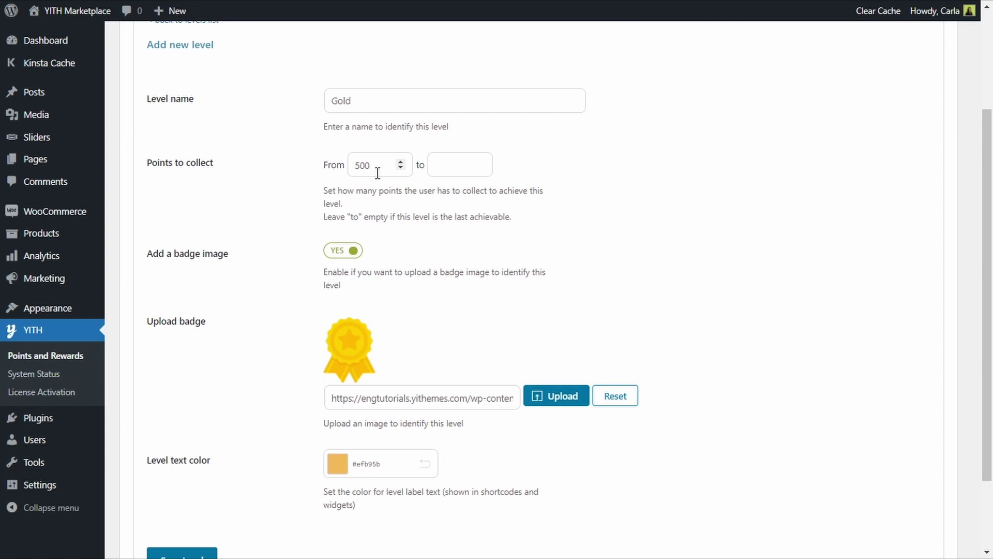
{"action": "scroll", "coordinate": [371, 195], "scroll_direction": "down", "scroll_amount": 2}
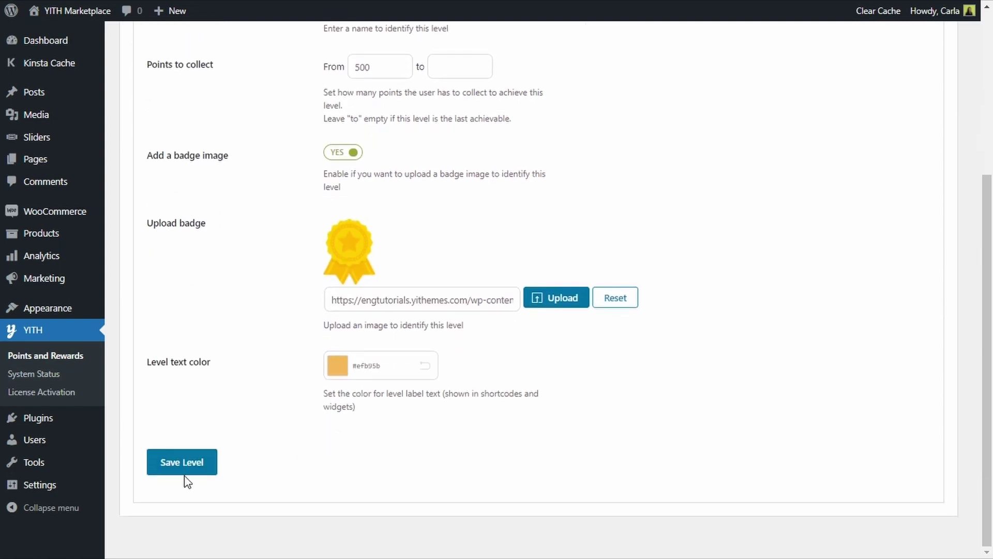
{"action": "left_click", "coordinate": [165, 475]}
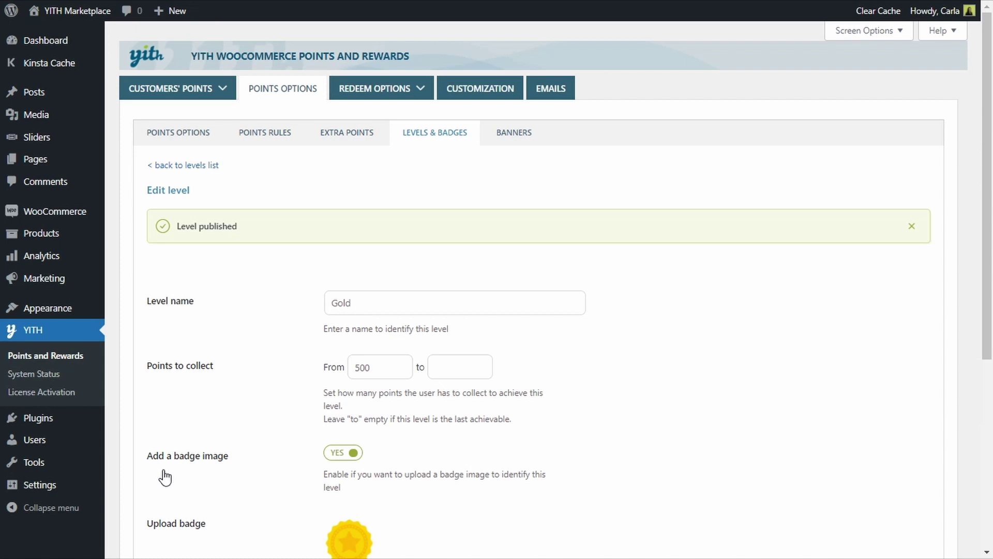
Go to the Extra Points settings and expand 'Extra points for users that achieve specific levels'
{"action": "left_click", "coordinate": [330, 145]}
{"action": "scroll", "coordinate": [330, 145], "scroll_direction": "down", "scroll_amount": 5}
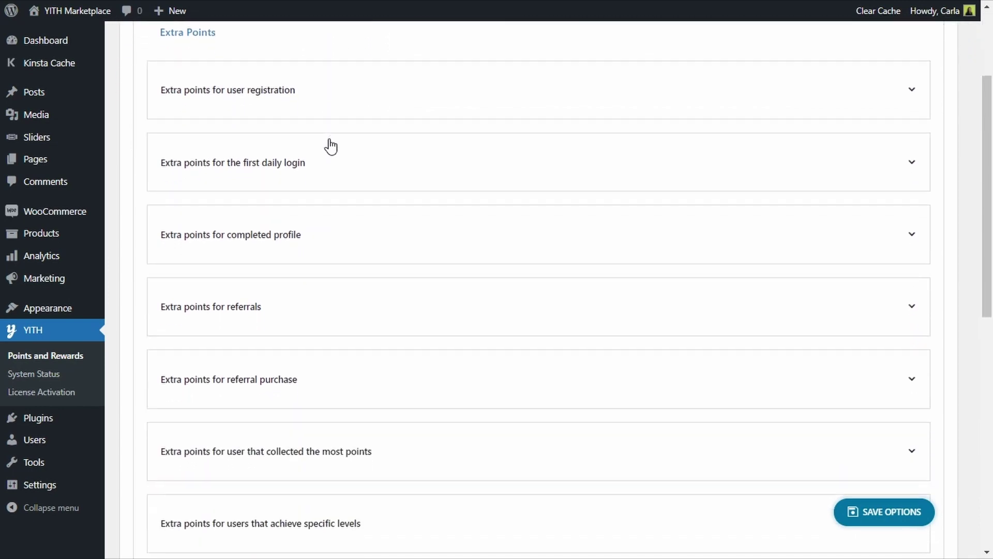
{"action": "scroll", "coordinate": [330, 147], "scroll_direction": "down", "scroll_amount": 1}
{"action": "scroll", "coordinate": [330, 147], "scroll_direction": "down", "scroll_amount": 3}
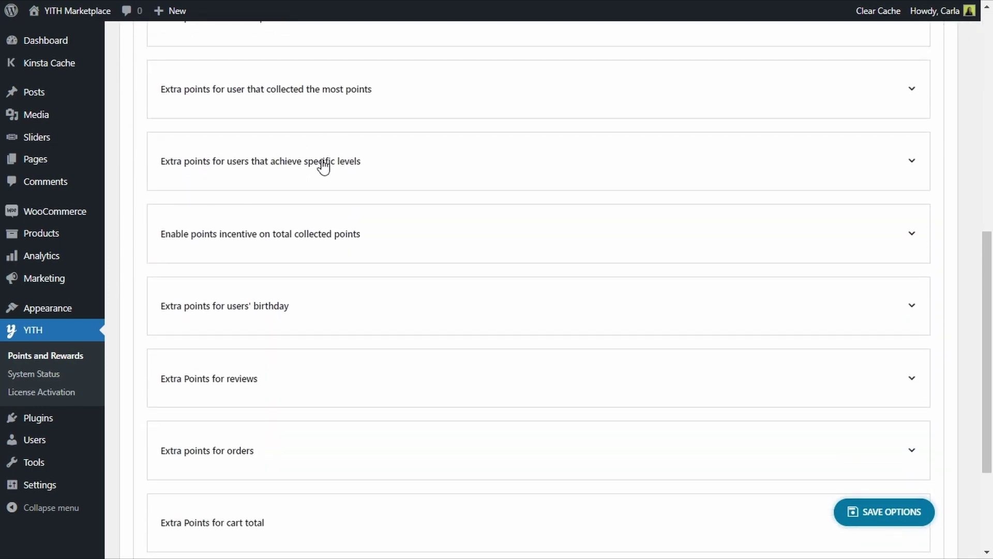
{"action": "left_click", "coordinate": [322, 161]}
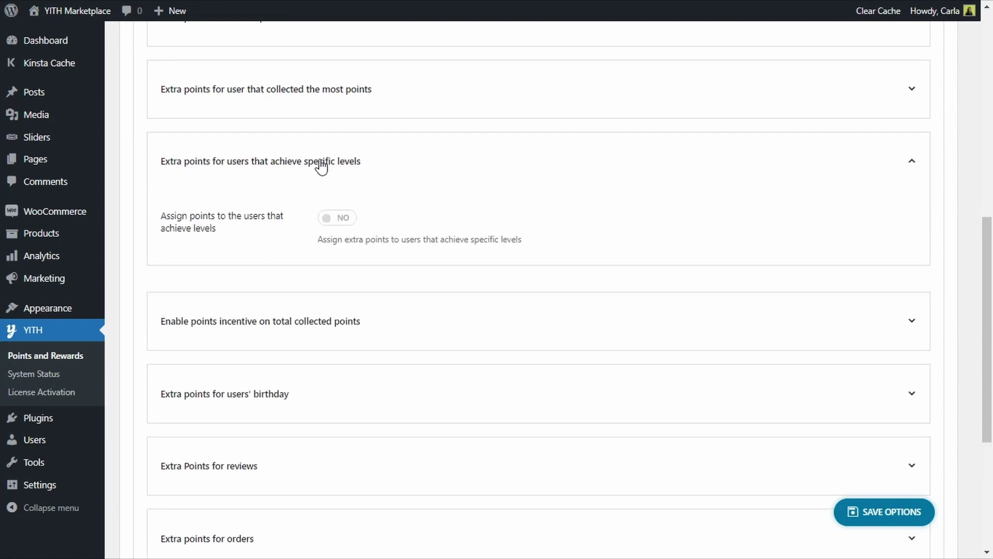
Enable level-based extra points, assign 50 points for Gold, and save the options
{"action": "left_click", "coordinate": [329, 228]}
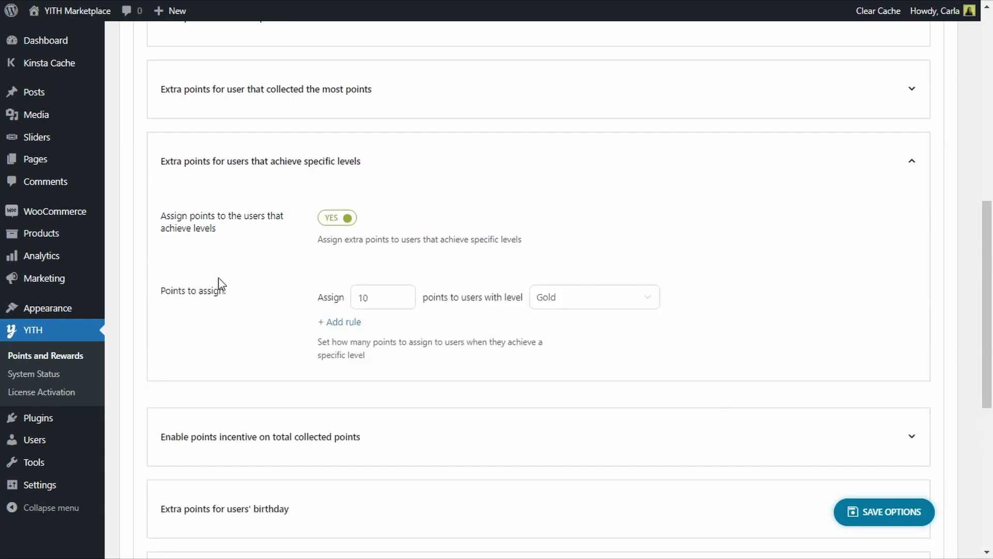
{"action": "left_click_drag", "start_coordinate": [376, 304], "coordinate": [343, 303]}
{"action": "type", "text": "50"}
{"action": "left_click", "coordinate": [874, 515]}
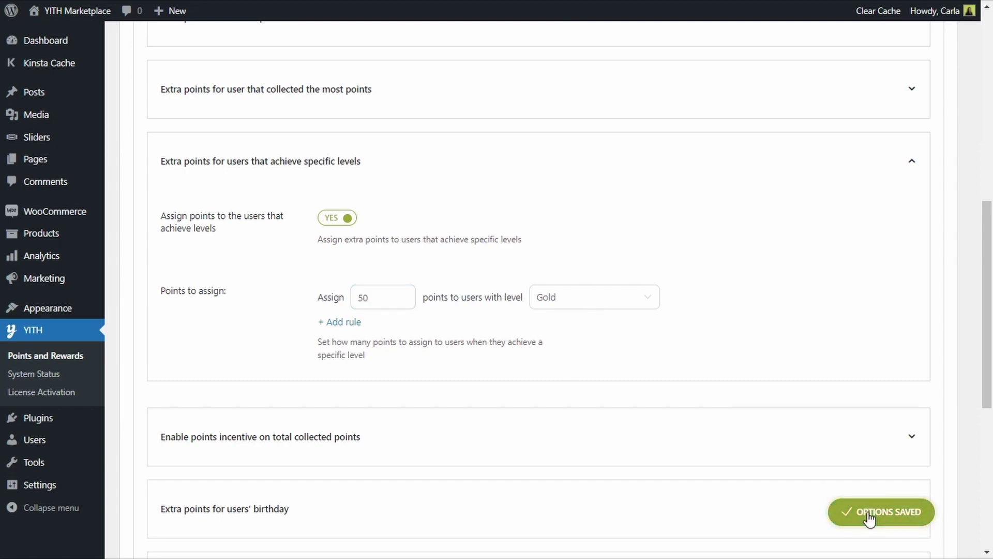